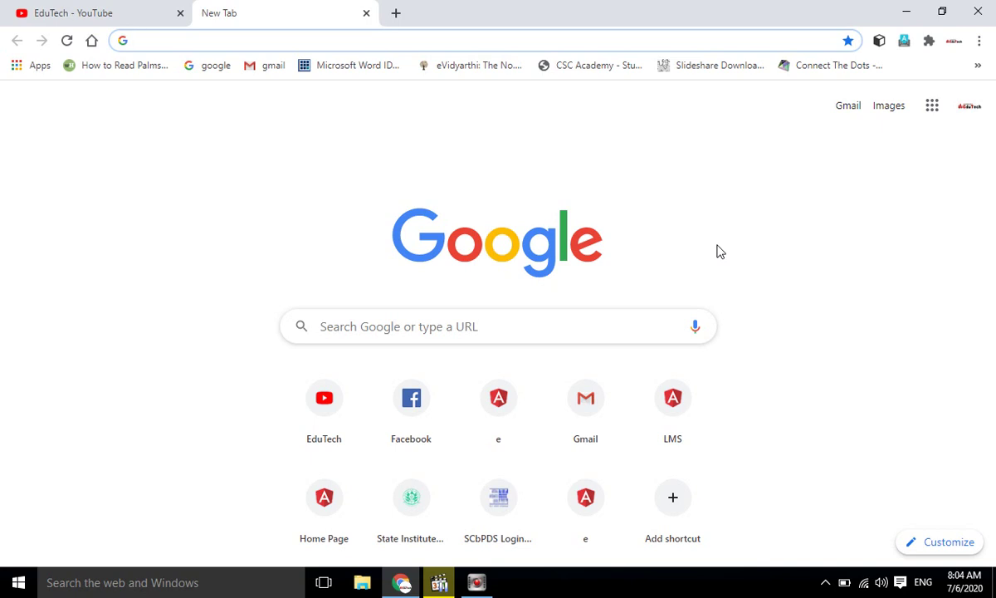
# Open the LMS site, go to LoginPages/Login.aspx, and focus the UserName field.
pyautogui.click(676, 415)
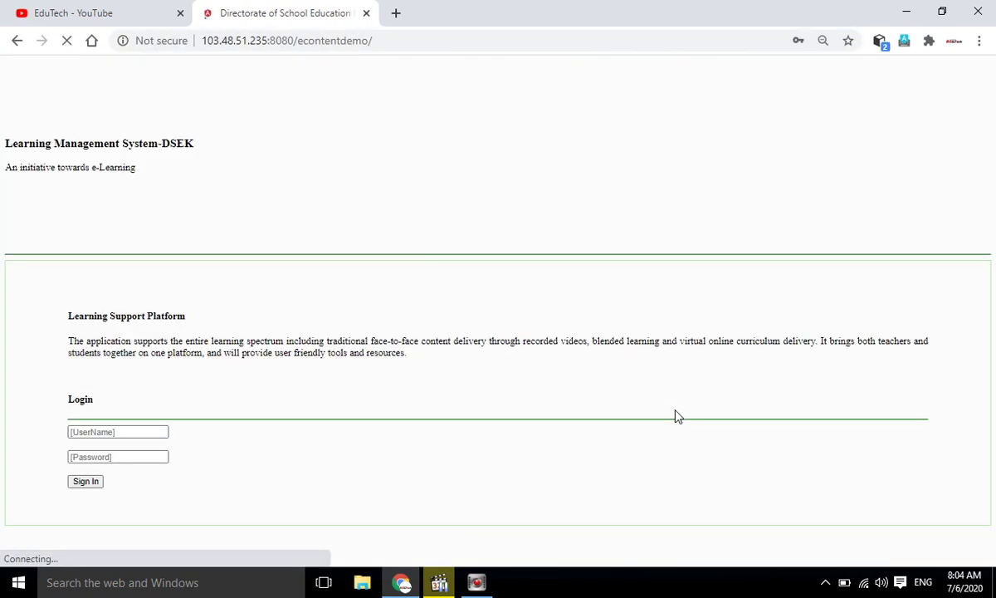
pyautogui.click(424, 43)
pyautogui.click(428, 43)
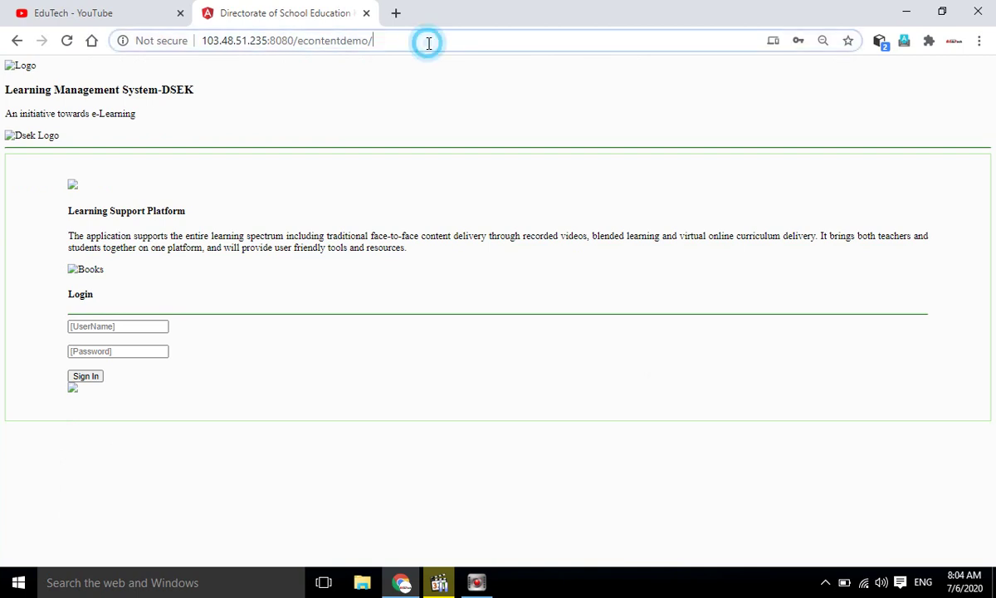
pyautogui.write('l')
pyautogui.press('Return')
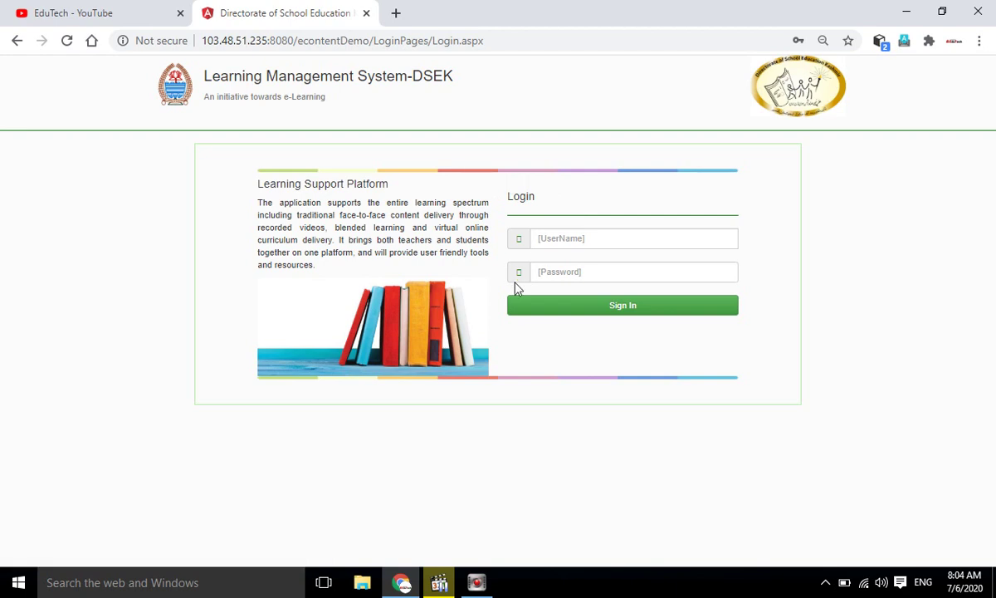
pyautogui.click(602, 238)
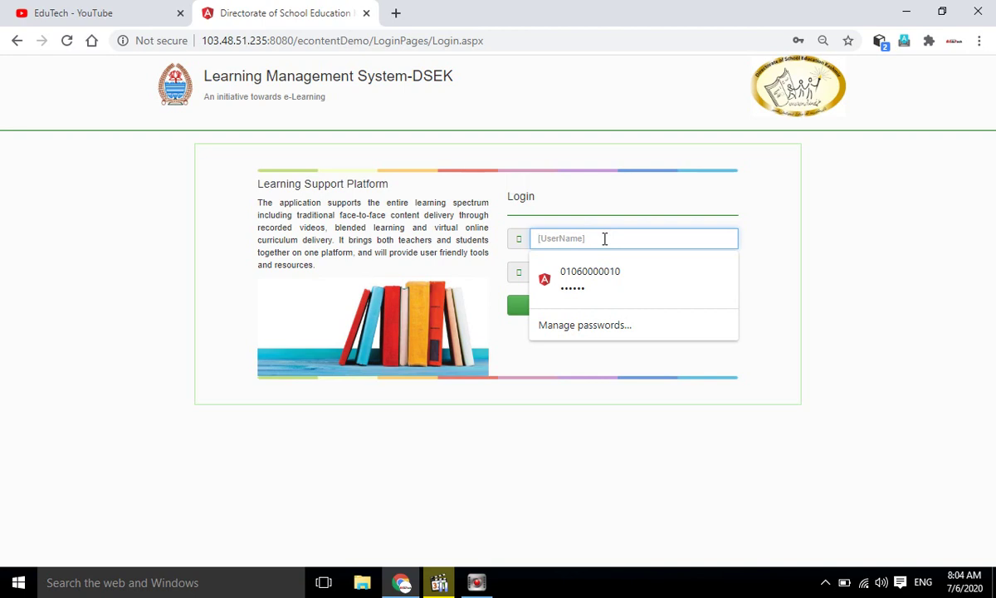
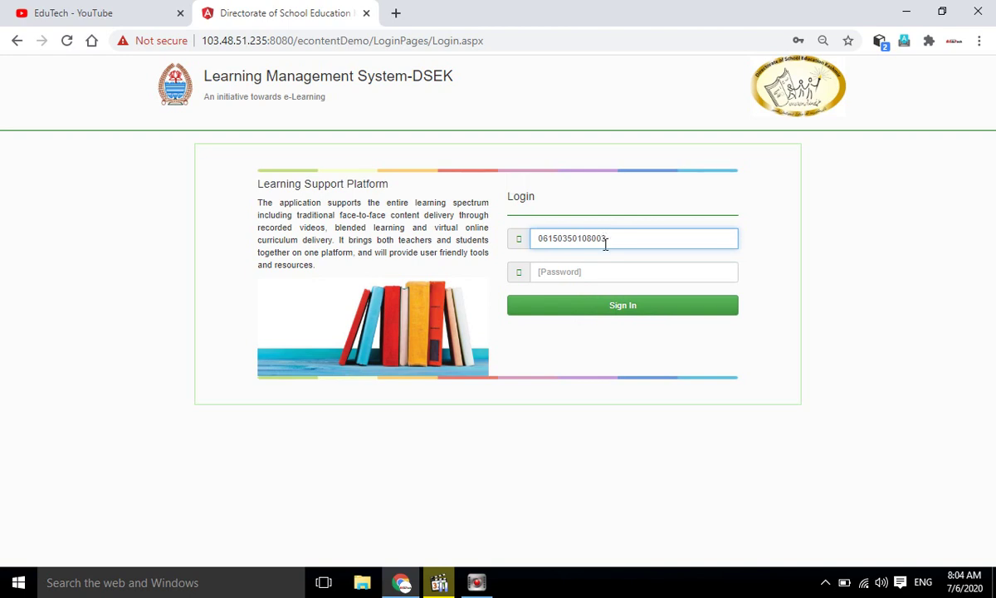
# Sign in with the student's user ID and password, re-entering the password after the rejected first attempt.
pyautogui.click(598, 269)
pyautogui.write('••')
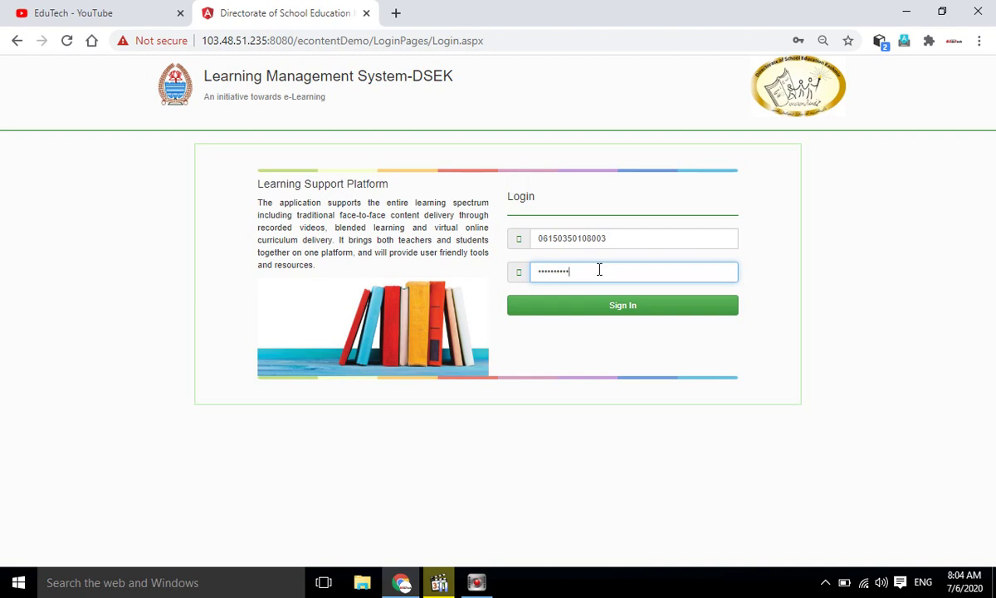
pyautogui.click(621, 309)
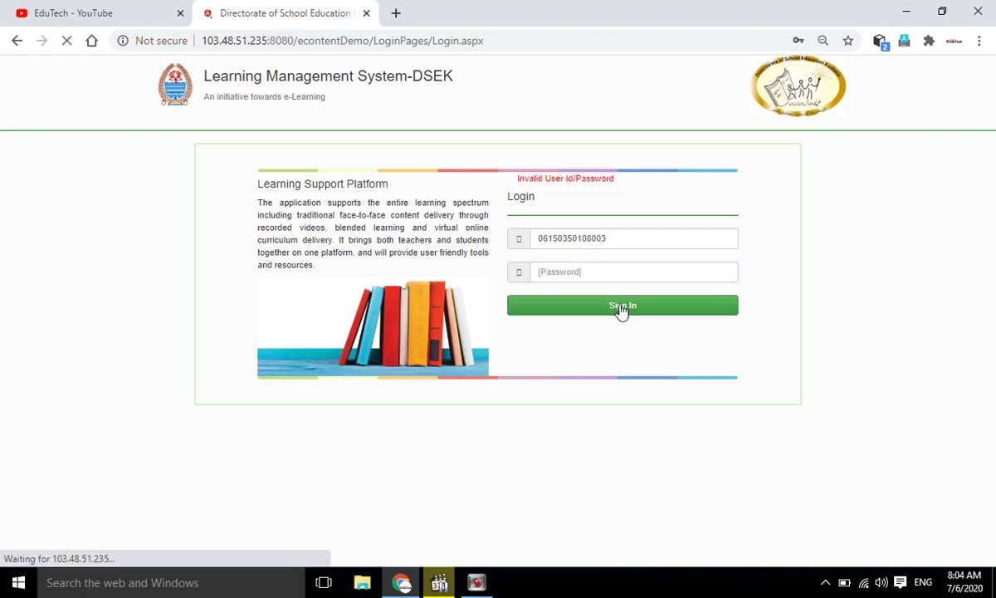
pyautogui.click(592, 271)
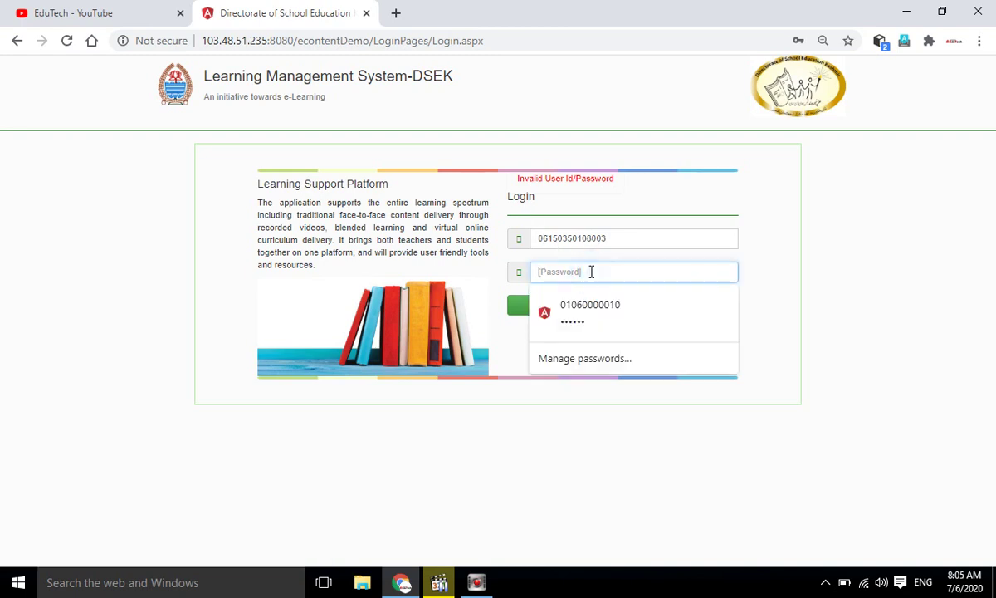
pyautogui.write('*****')
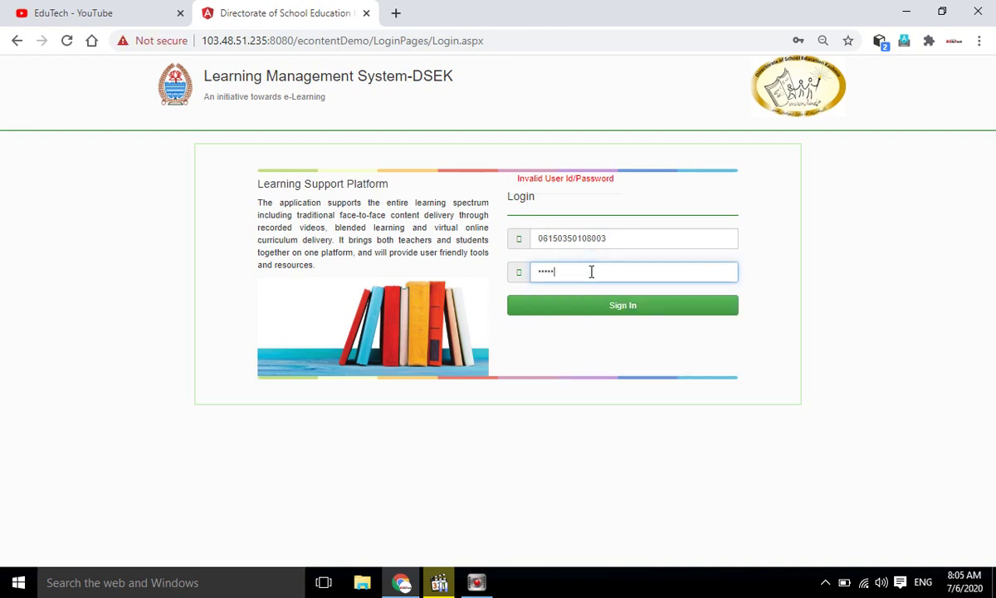
pyautogui.write('**')
pyautogui.press('Return')
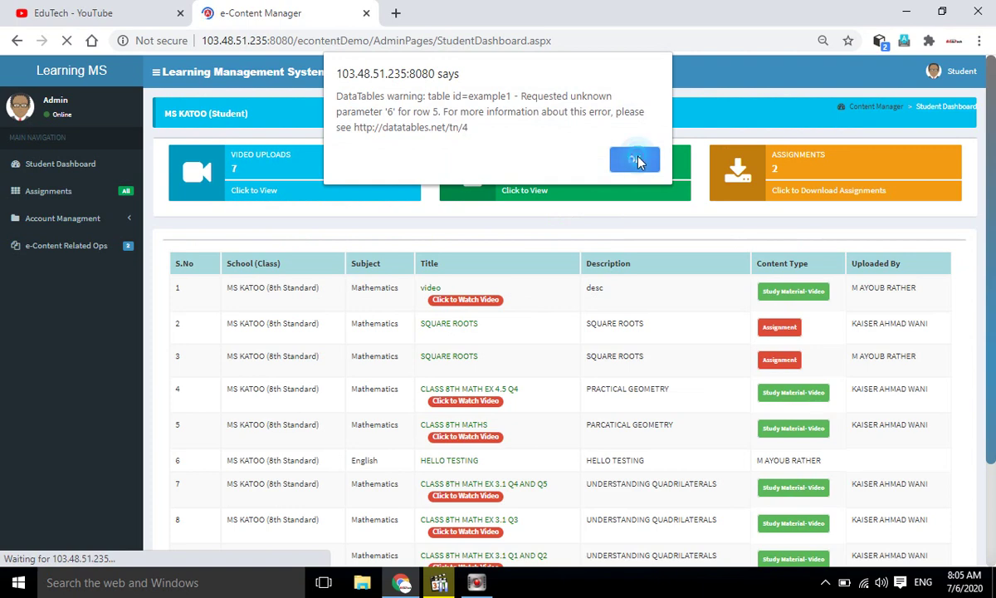
# Dismiss the DataTables warning, scroll the content table, and open then close the first video lecture.
pyautogui.click(636, 158)
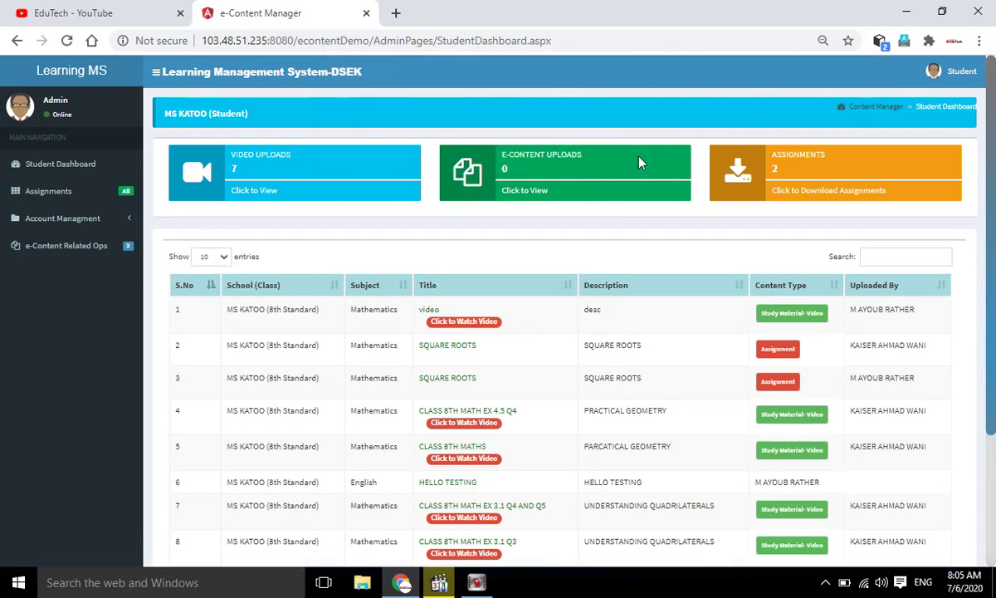
pyautogui.moveTo(994, 178); pyautogui.dragTo(994, 289)
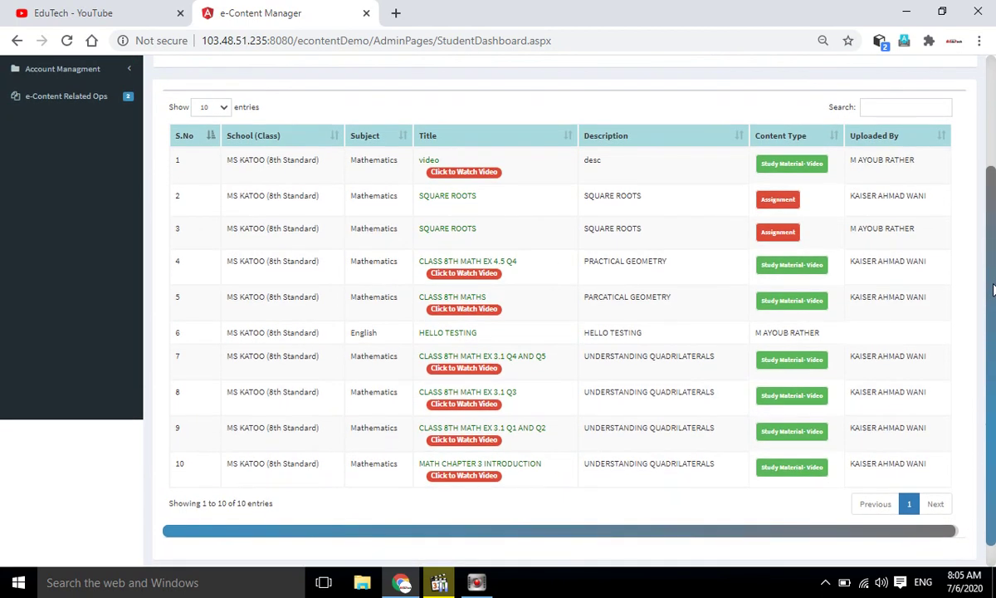
pyautogui.click(471, 172)
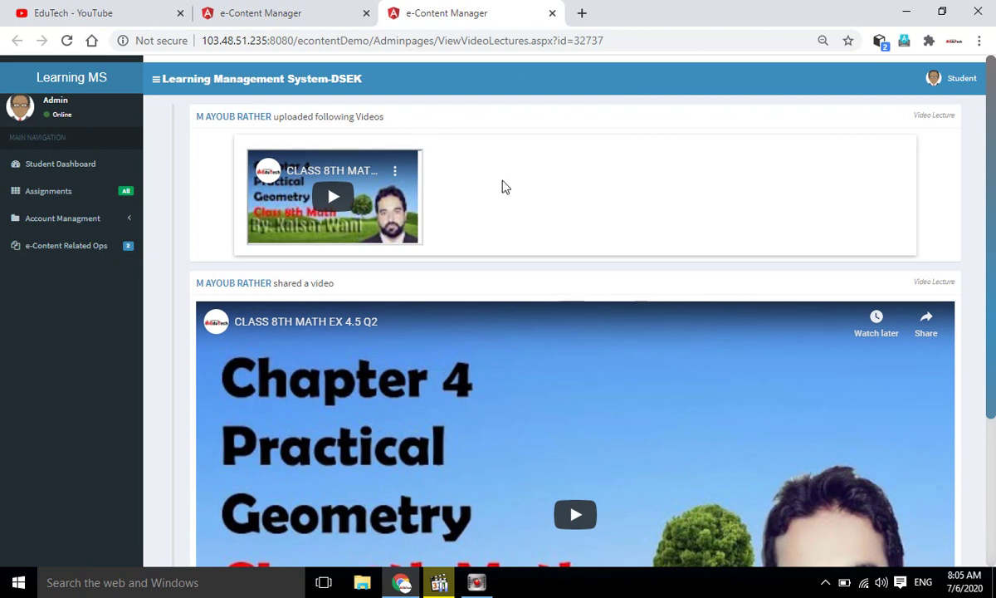
pyautogui.click(555, 17)
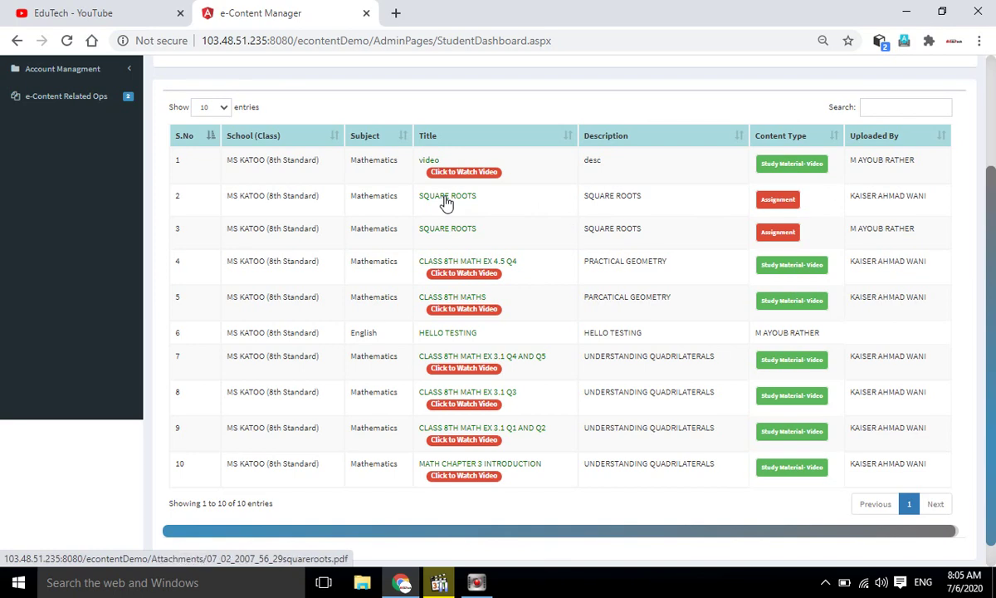
pyautogui.click(446, 199)
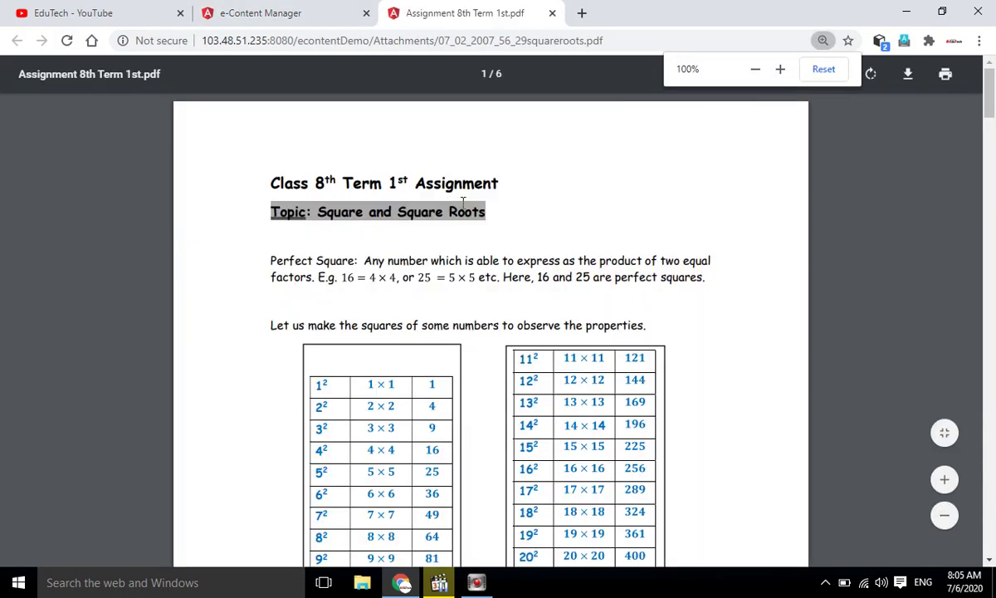
pyautogui.moveTo(990, 104); pyautogui.dragTo(930, 100)
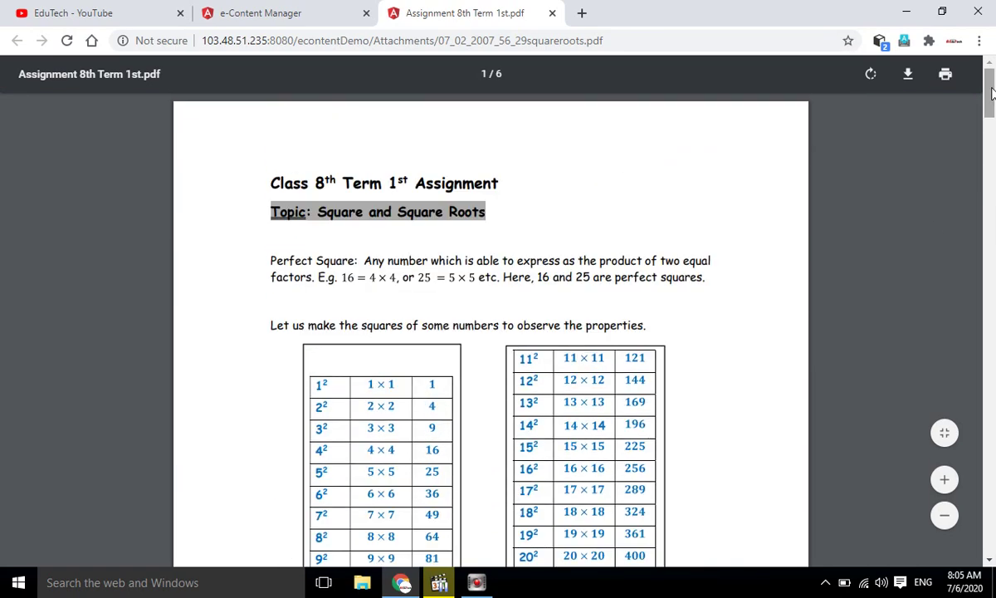
pyautogui.click(553, 13)
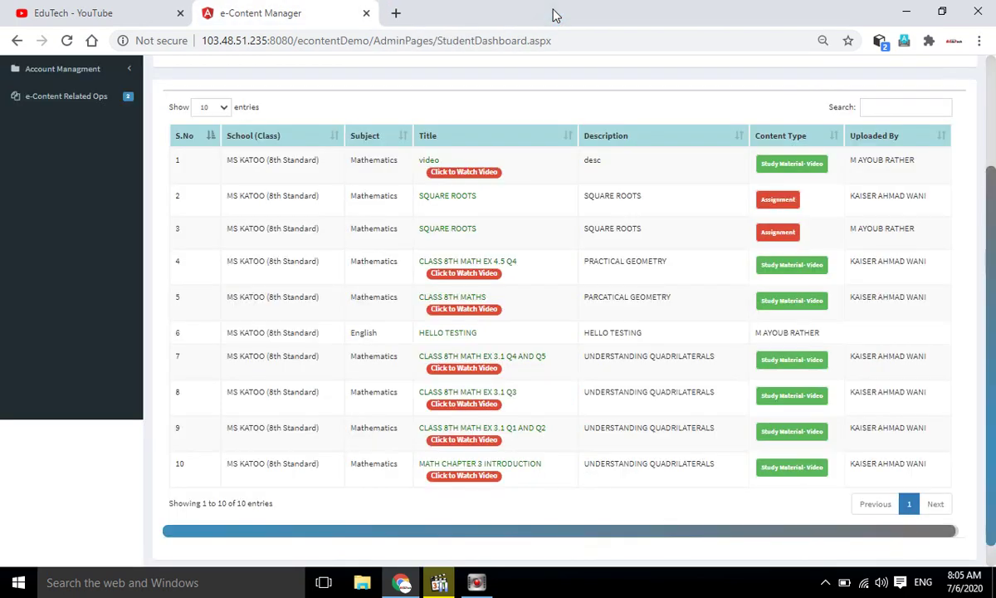
pyautogui.moveTo(991, 211); pyautogui.dragTo(993, 103)
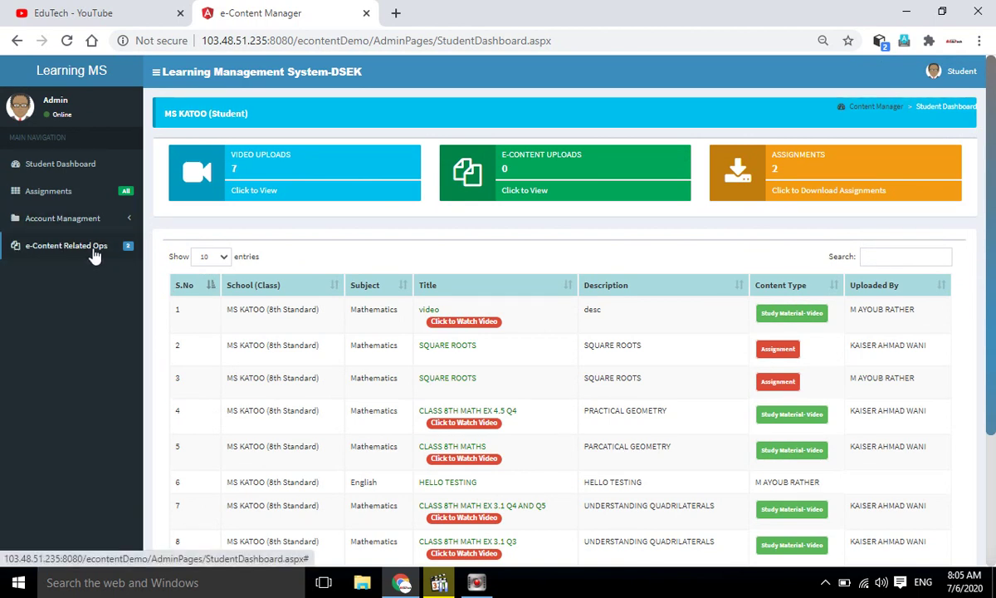
# View the second teacher's shared study material and assignments, then expand Account Management.
pyautogui.click(97, 251)
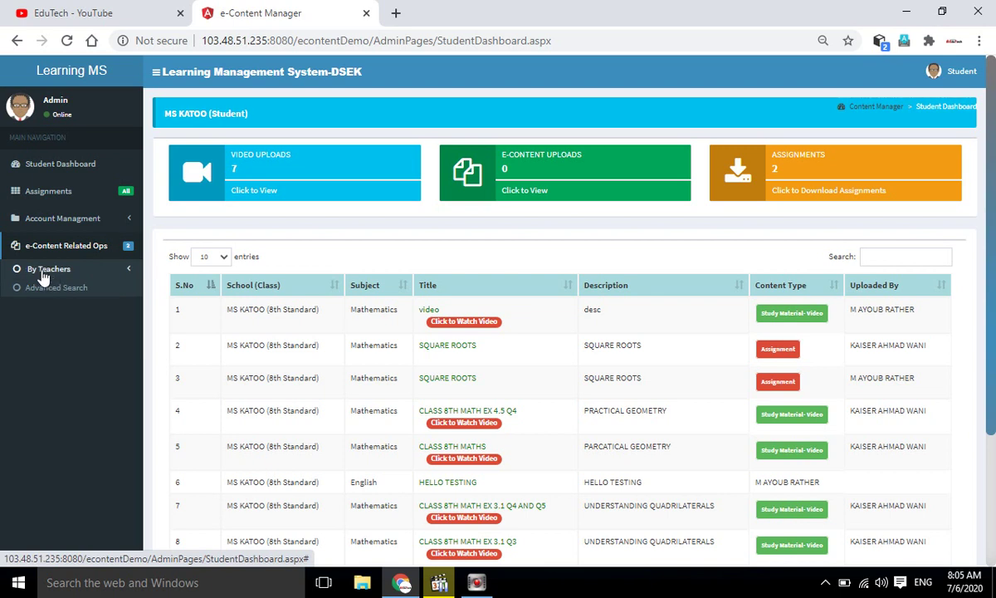
pyautogui.click(46, 270)
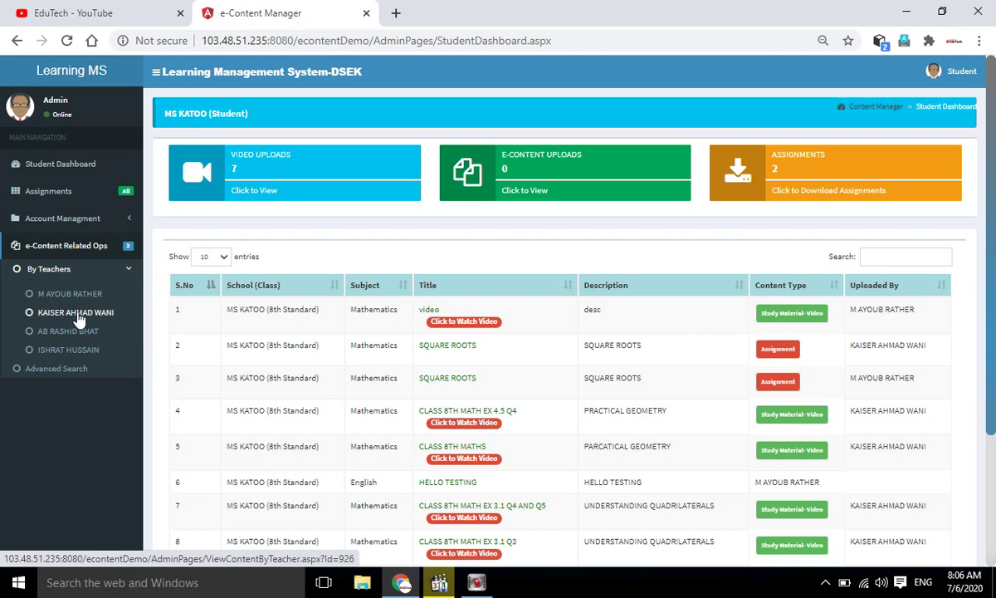
pyautogui.click(82, 317)
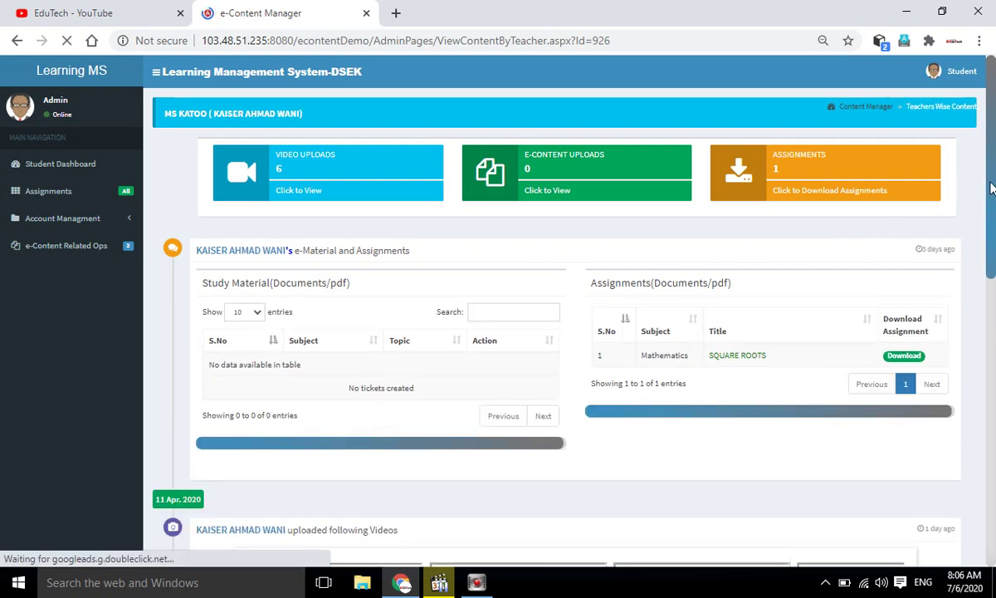
pyautogui.moveTo(988, 183); pyautogui.dragTo(993, 191)
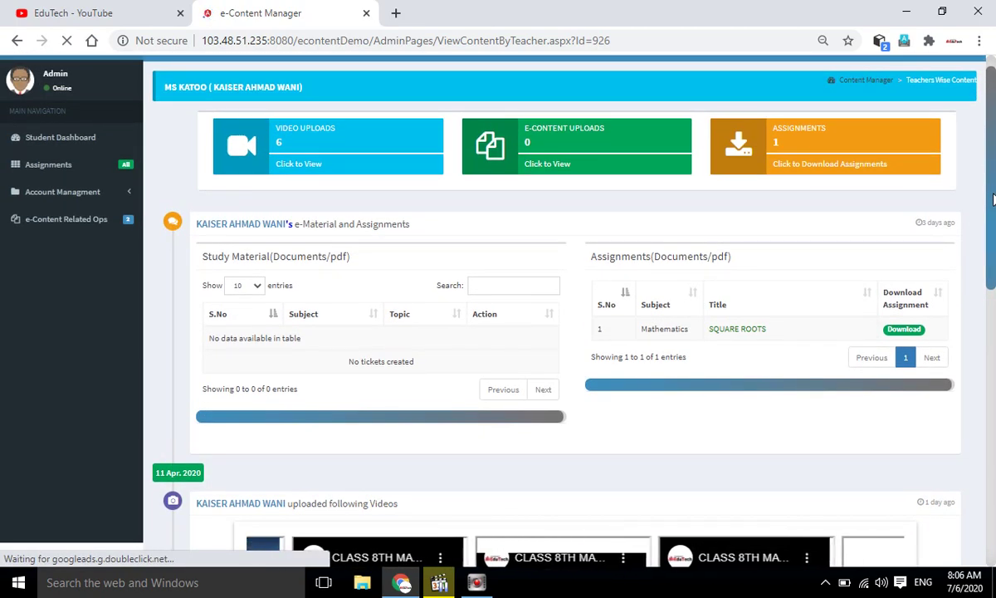
pyautogui.click(95, 199)
# View the Change Password form, collapse Account Management, and go back to the Student Dashboard.
pyautogui.click(70, 218)
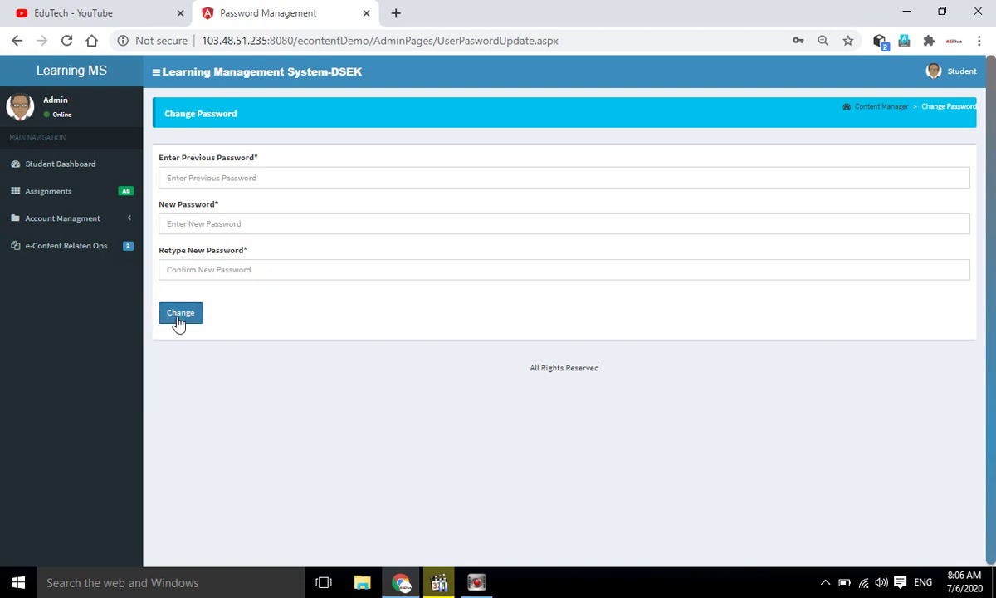
pyautogui.click(116, 221)
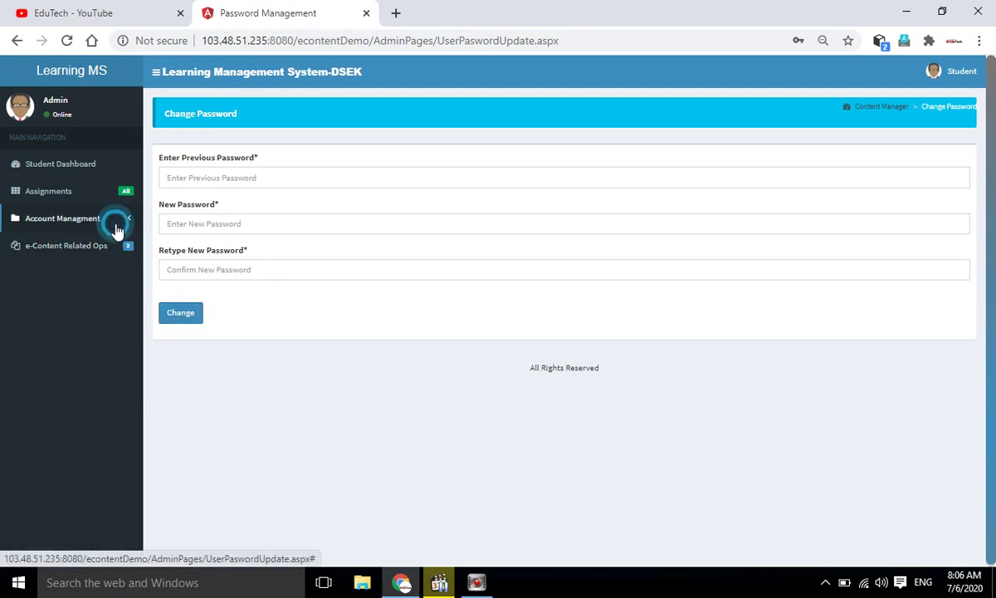
pyautogui.click(116, 225)
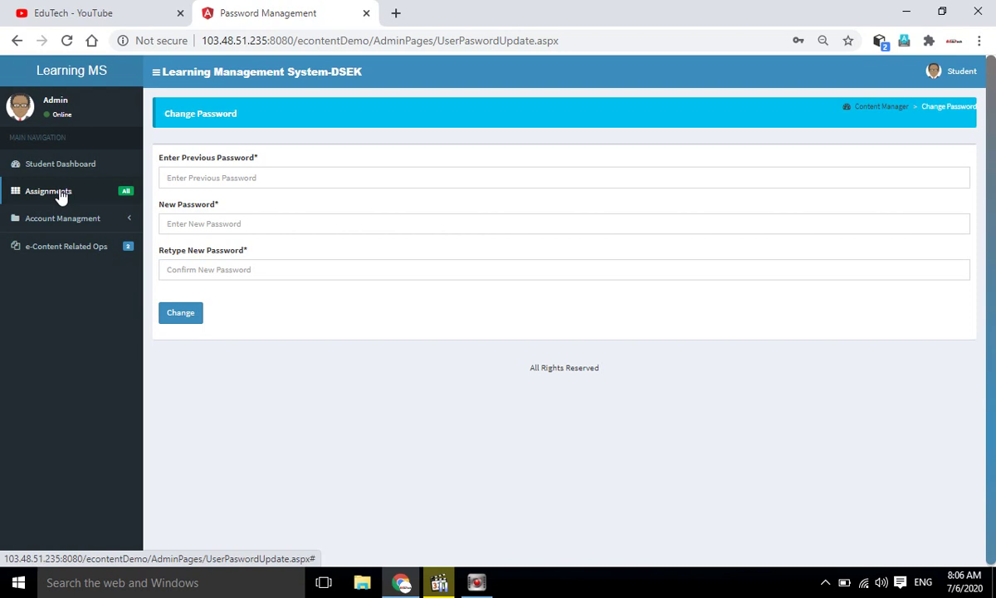
pyautogui.click(60, 163)
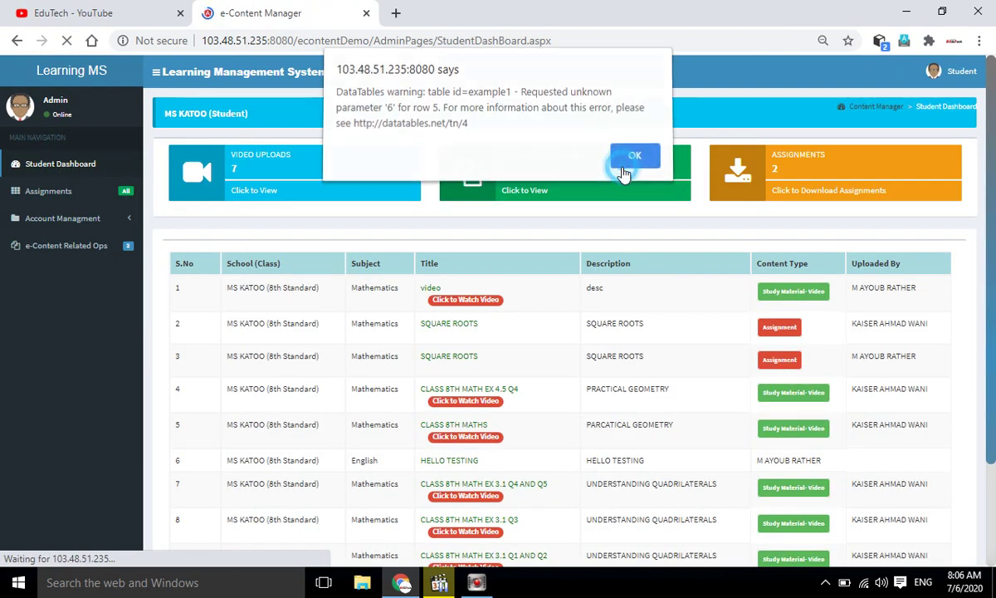
# Dismiss the table warning, then read through the SQUARE ROOTS assignment PDF and close it.
pyautogui.click(634, 156)
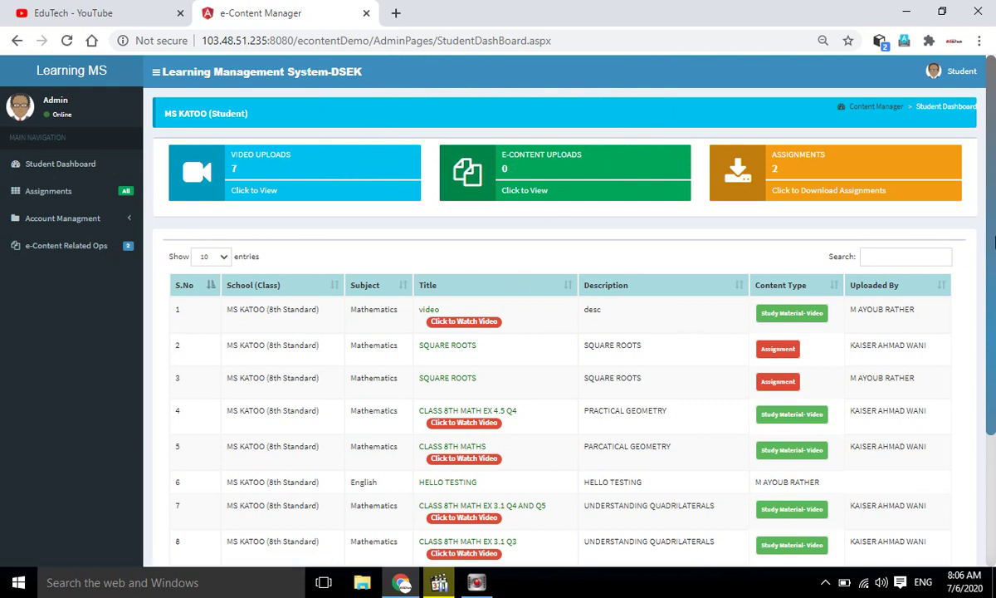
pyautogui.scroll(-2, 990, 240)
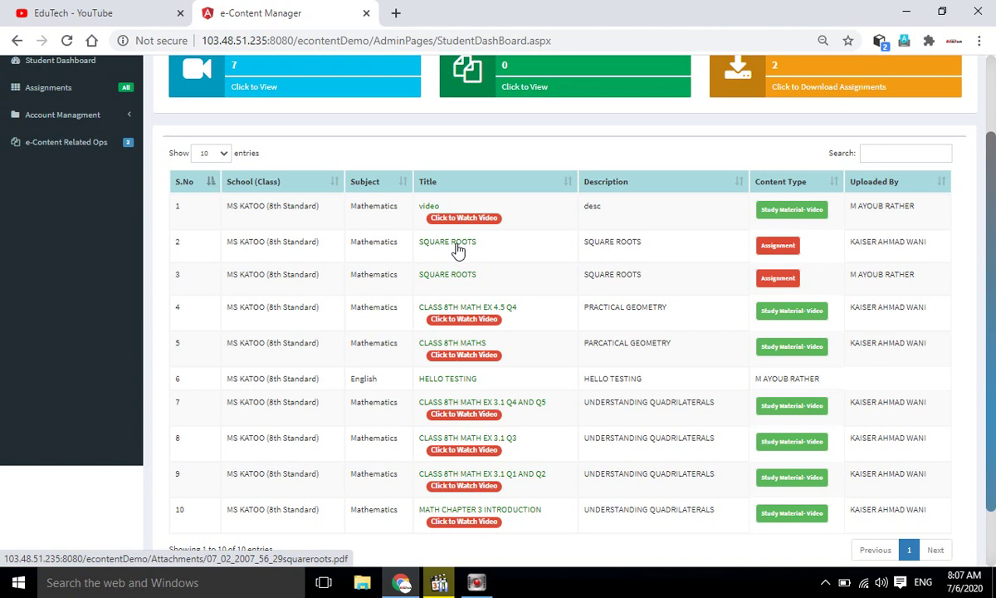
pyautogui.click(457, 251)
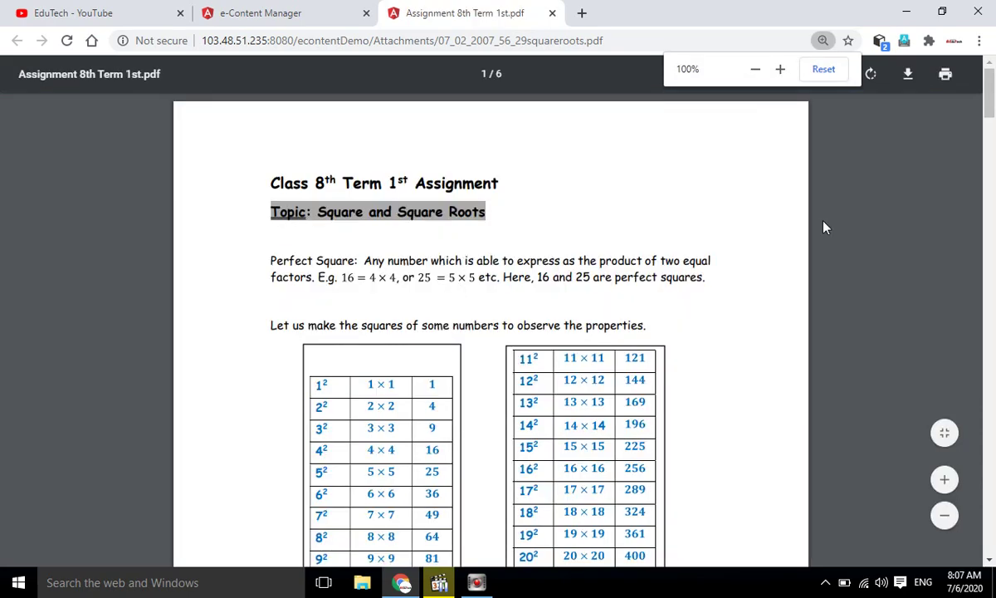
pyautogui.moveTo(991, 106); pyautogui.dragTo(995, 55)
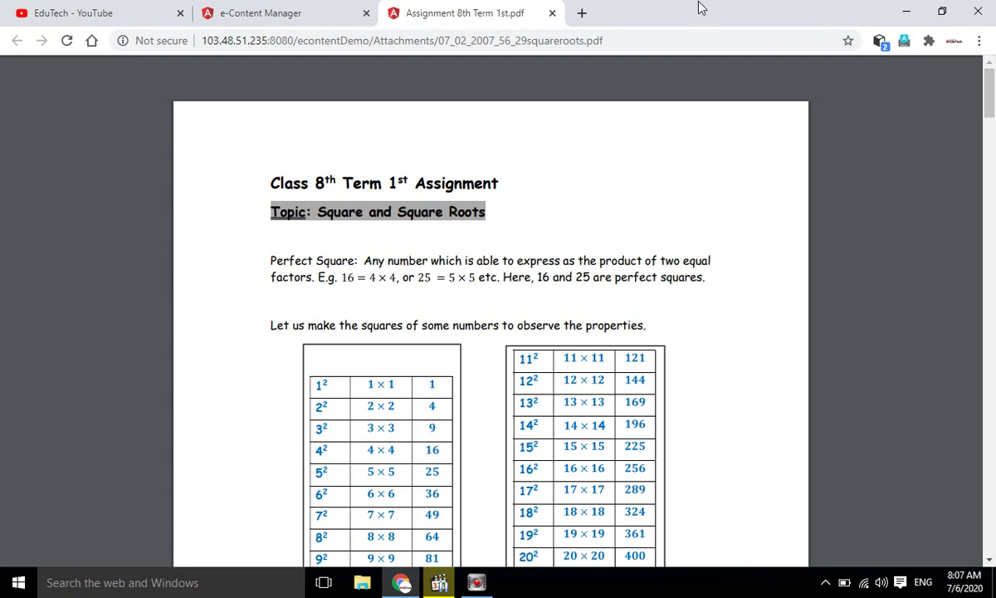
pyautogui.click(552, 12)
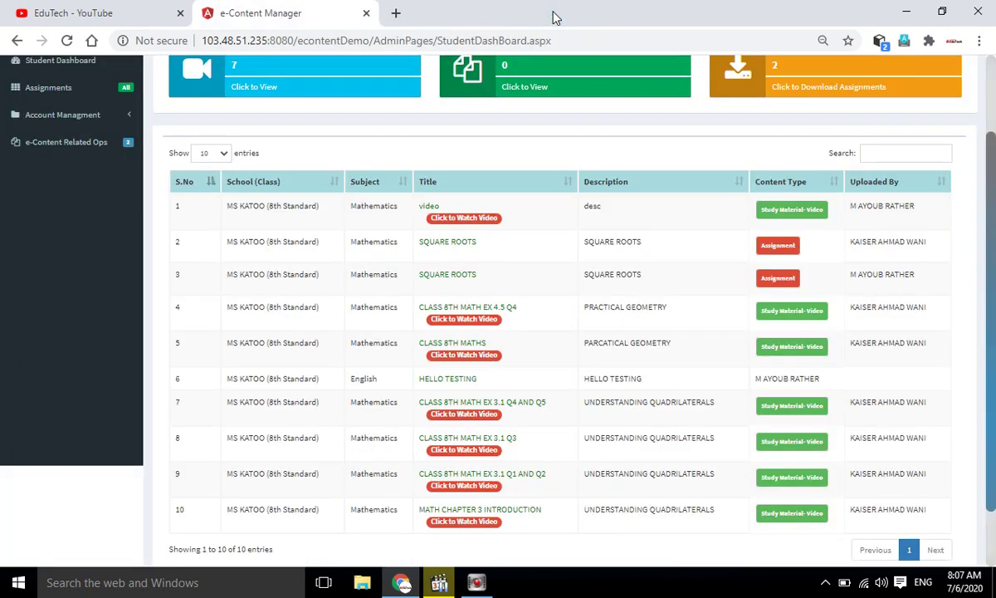
# Scroll back to the dashboard top and expand the Assignments section in the sidebar.
pyautogui.moveTo(994, 188); pyautogui.dragTo(990, 100)
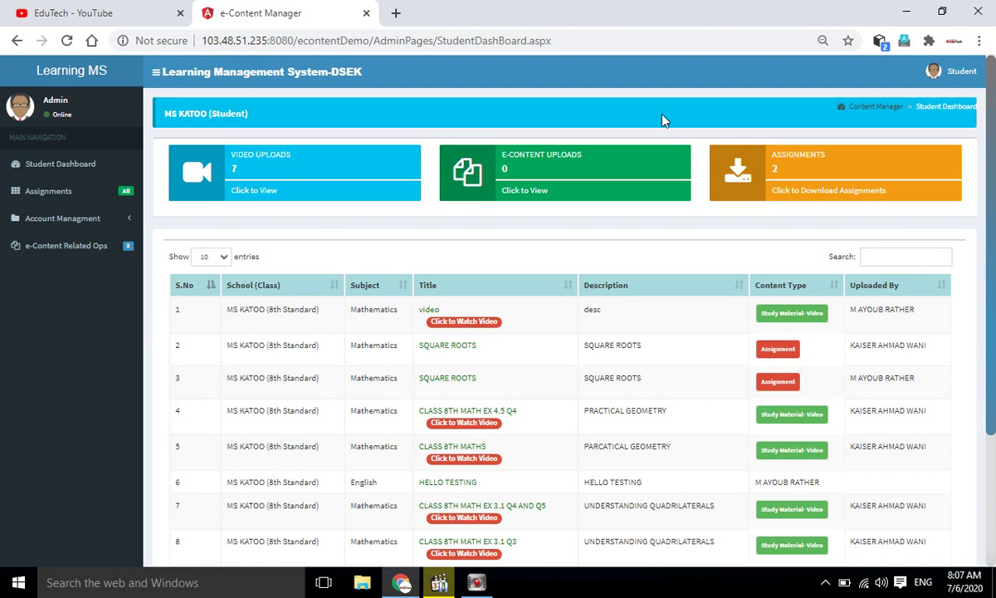
pyautogui.click(52, 192)
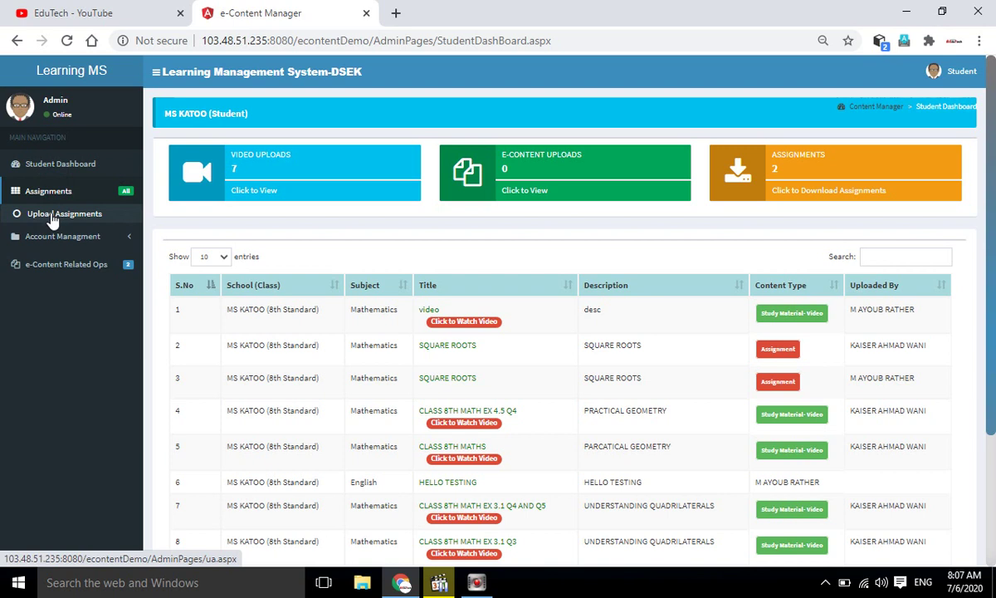
# Go to Upload Assignments and choose the row-2 SQUARE ROOTS assignment for submission.
pyautogui.click(52, 214)
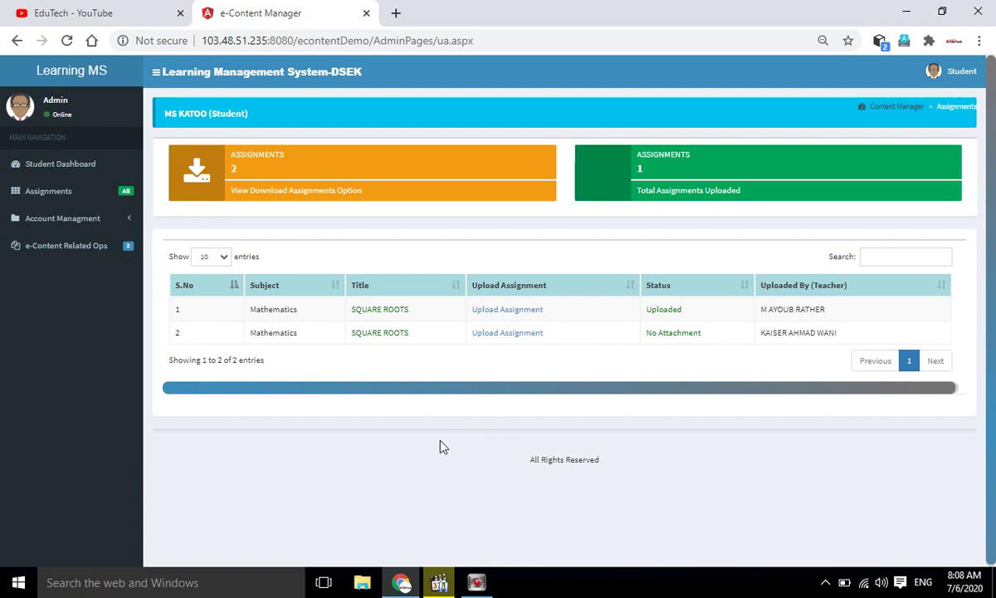
pyautogui.click(508, 332)
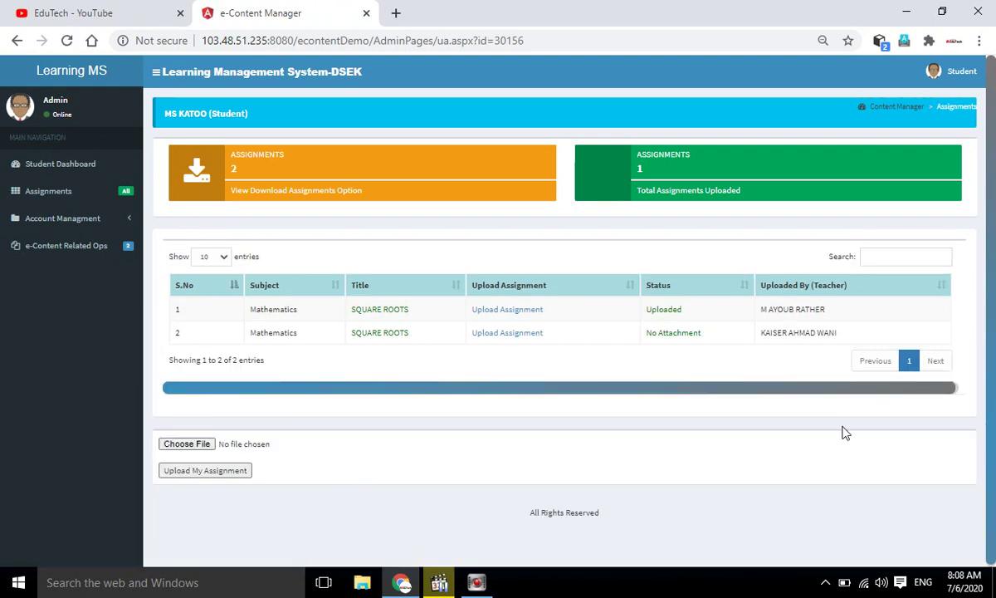
# Scroll down to the Choose File upload form below the assignments table.
pyautogui.scroll(-1, 992, 282)
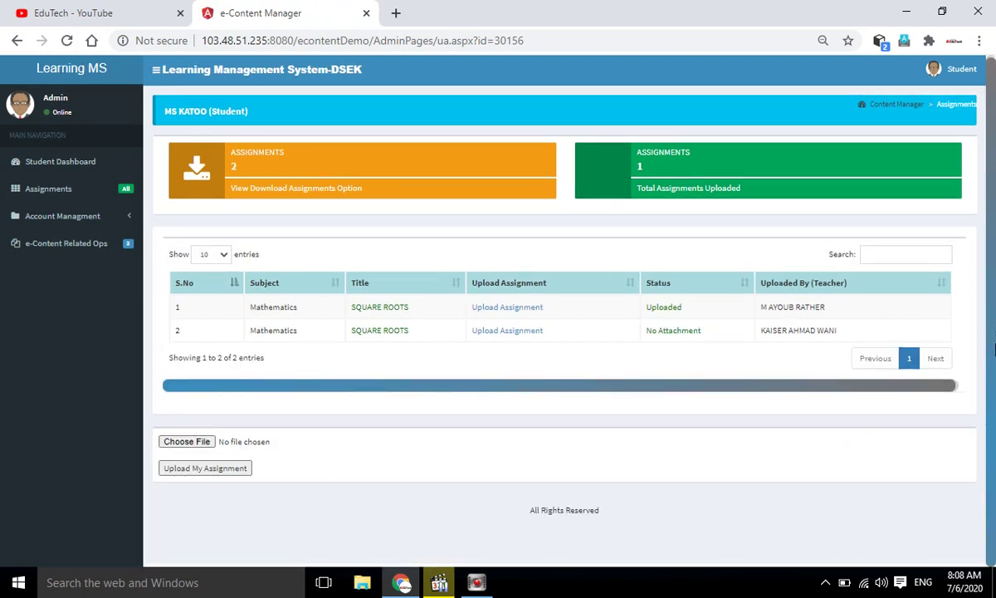
# Select squareroots.pdf from the Desktop\pdf folder as the file to upload.
pyautogui.click(187, 447)
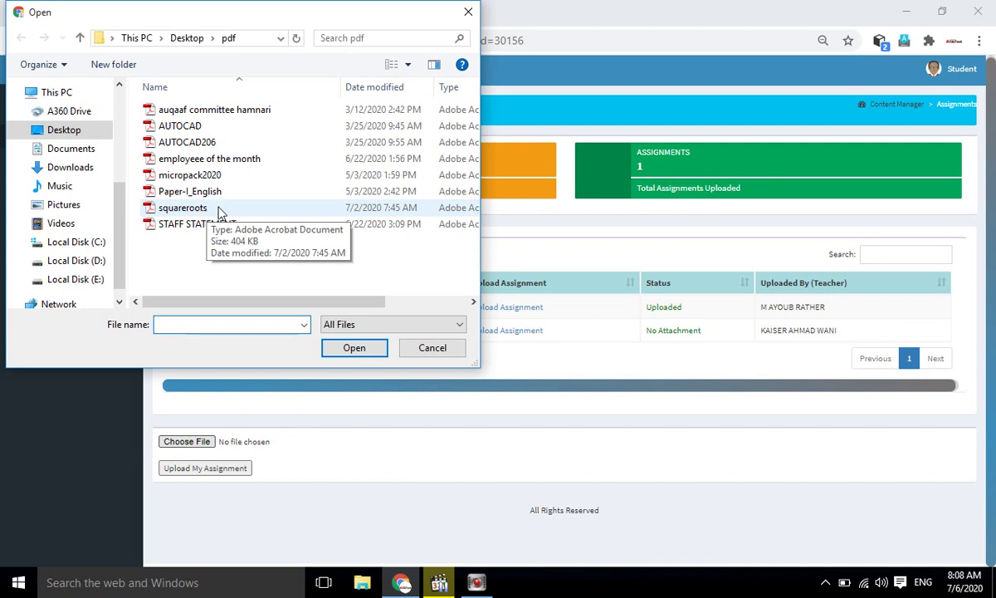
pyautogui.click(199, 209)
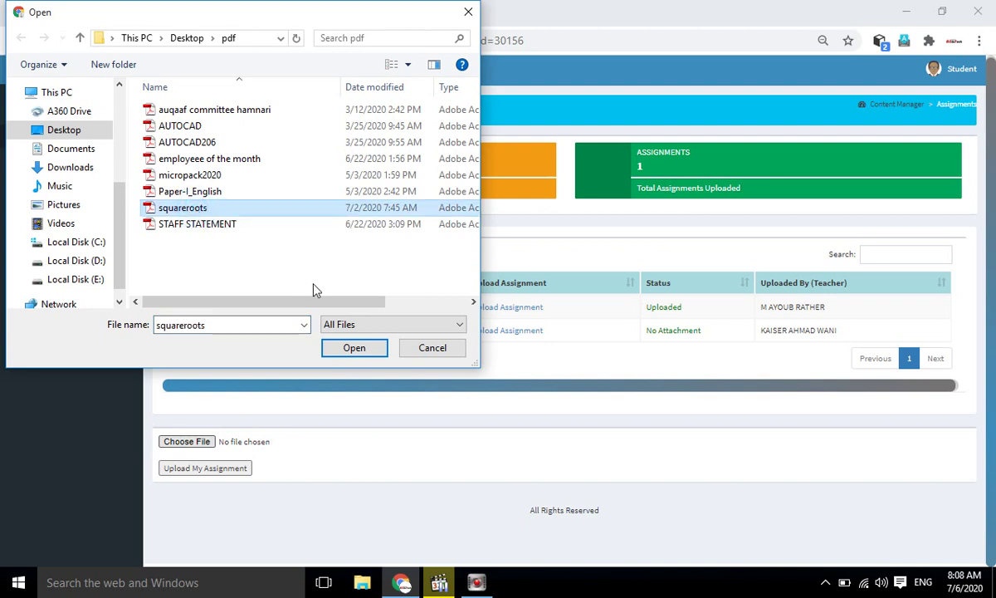
pyautogui.click(349, 347)
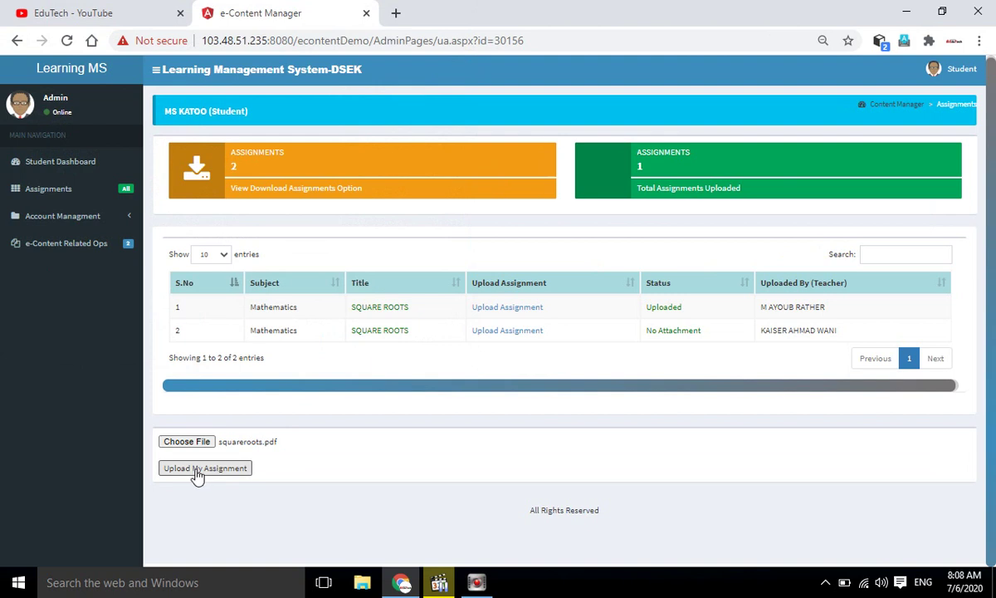
pyautogui.click(314, 493)
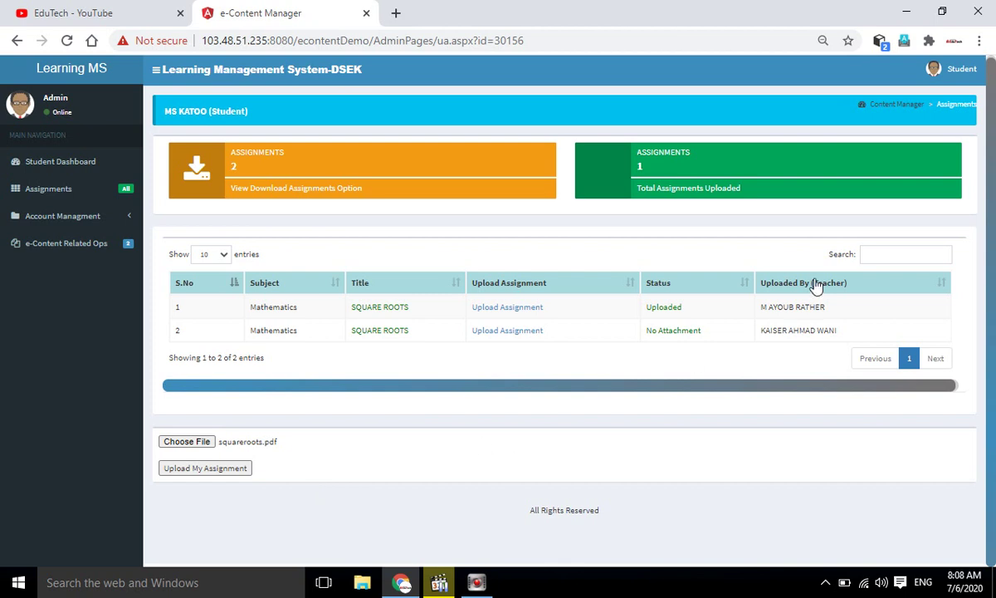
pyautogui.scroll(1, 921, 208)
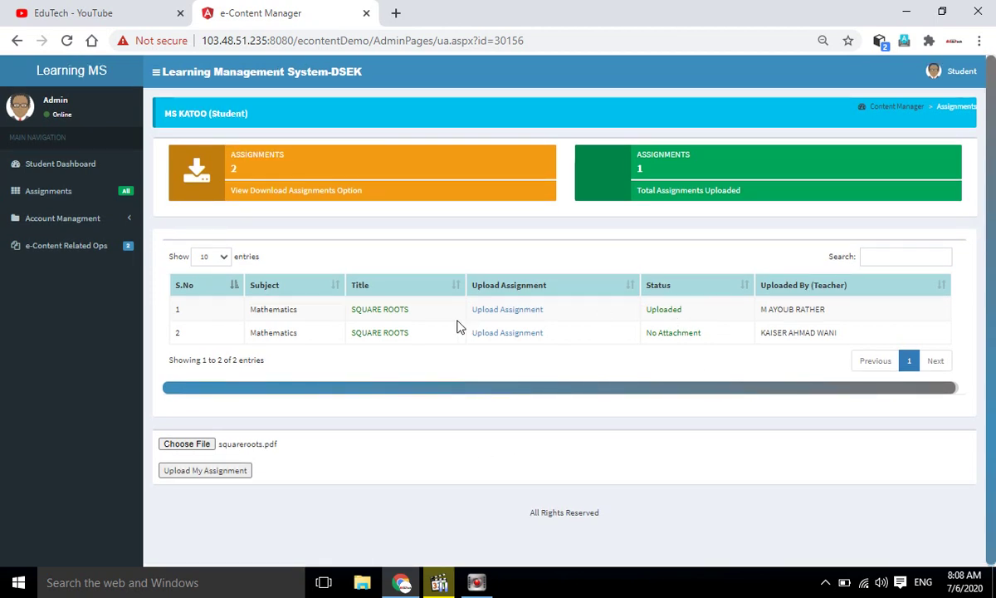